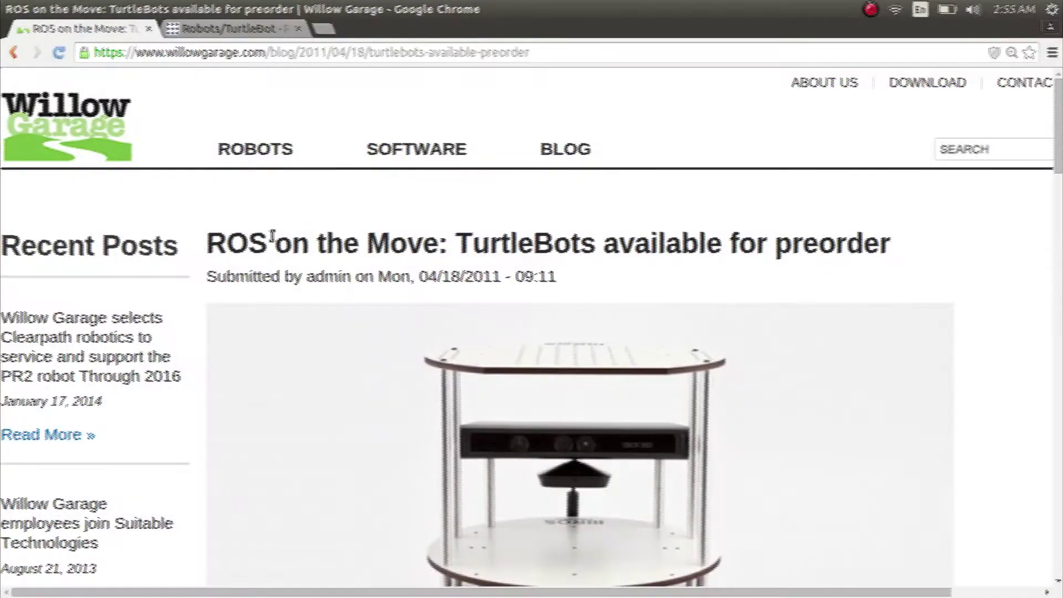
# - Scroll through the TurtleBot blog post and the Kinect image results toward the kinect_calibration/technical wiki page
pyautogui.scroll(-4, 273, 238)
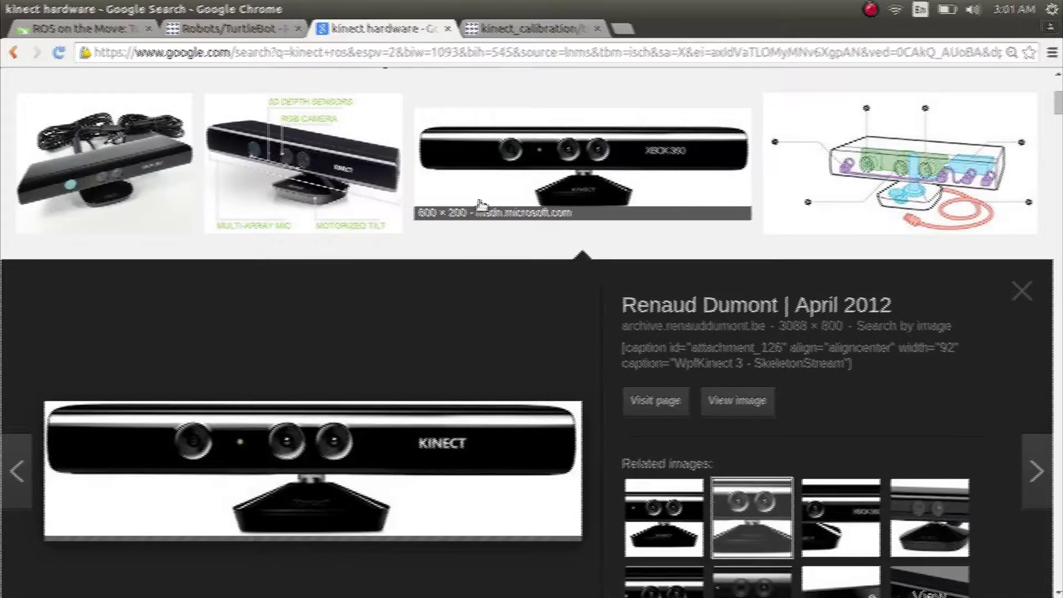
pyautogui.scroll(-3, 480, 207)
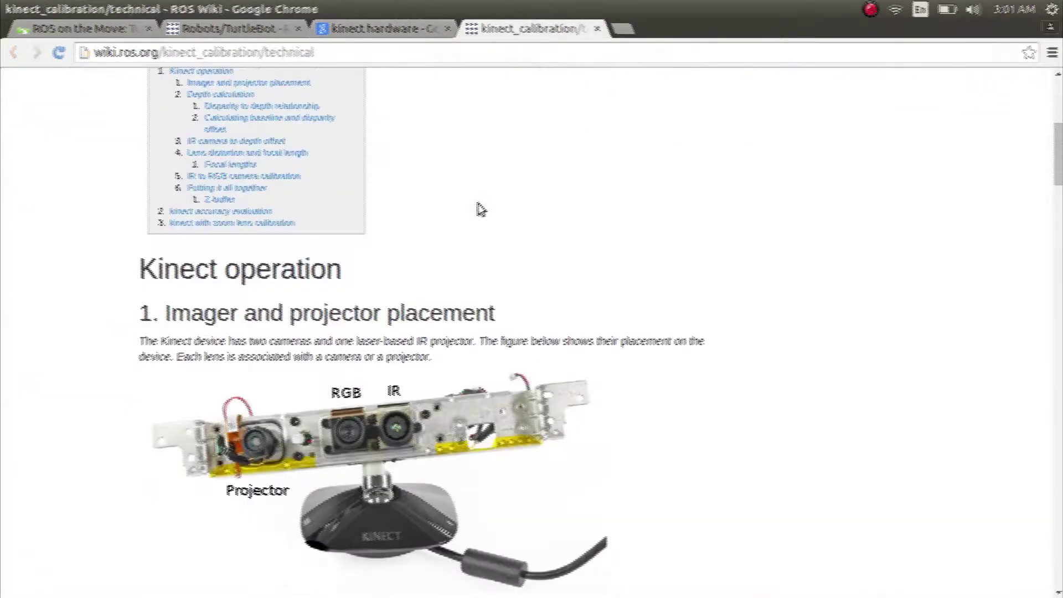
pyautogui.scroll(-3, 479, 208)
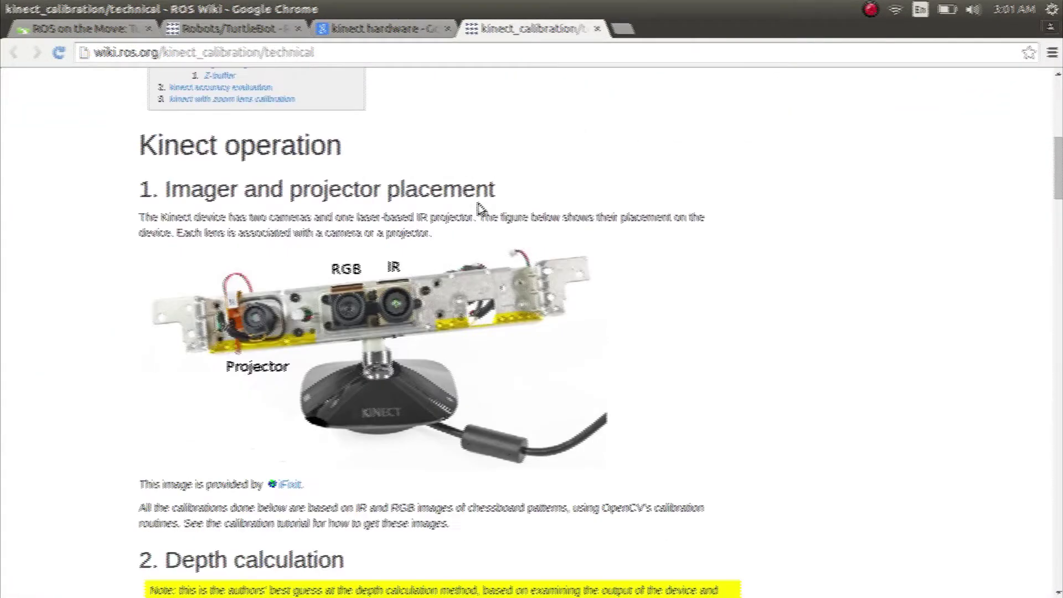
pyautogui.scroll(-1, 479, 208)
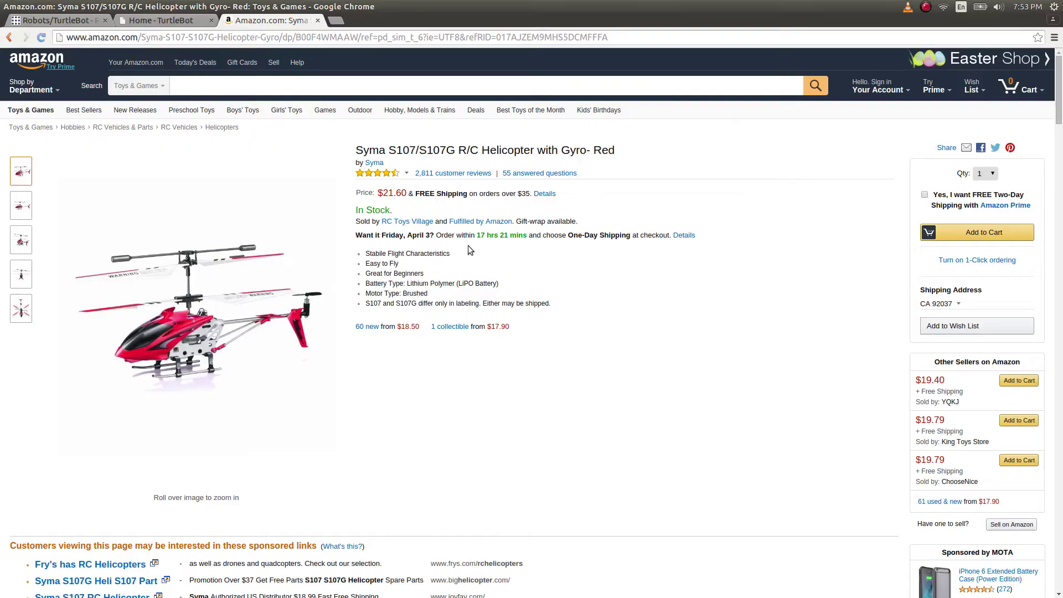
# - Zoom into the product image of the red Syma S107/S107G gyro helicopter on Amazon
pyautogui.moveTo(226, 294)
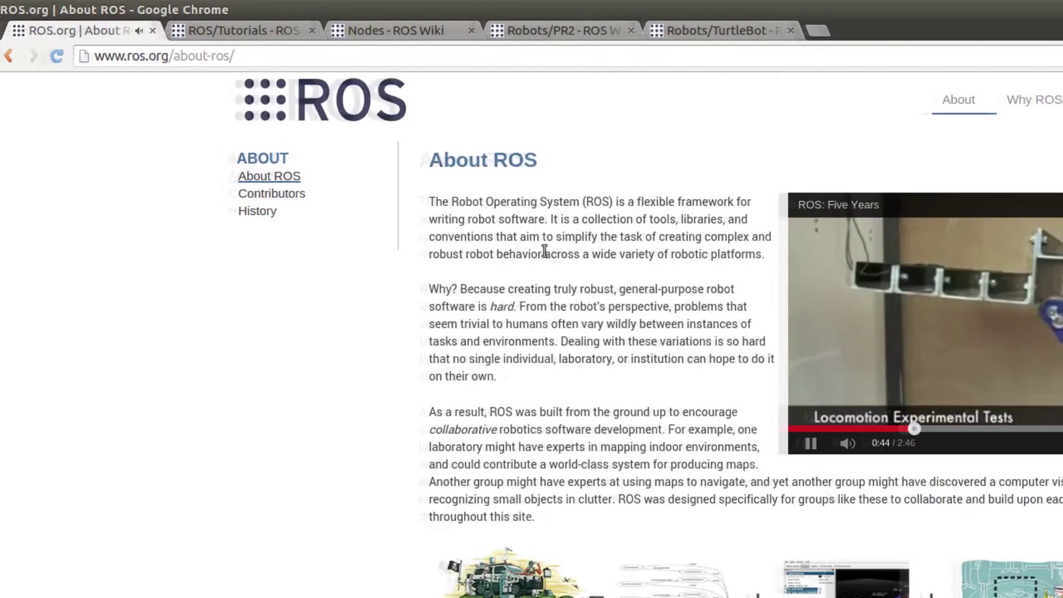
# - Switch from the About ROS page to the ROS/Tutorials tab
pyautogui.click(277, 35)
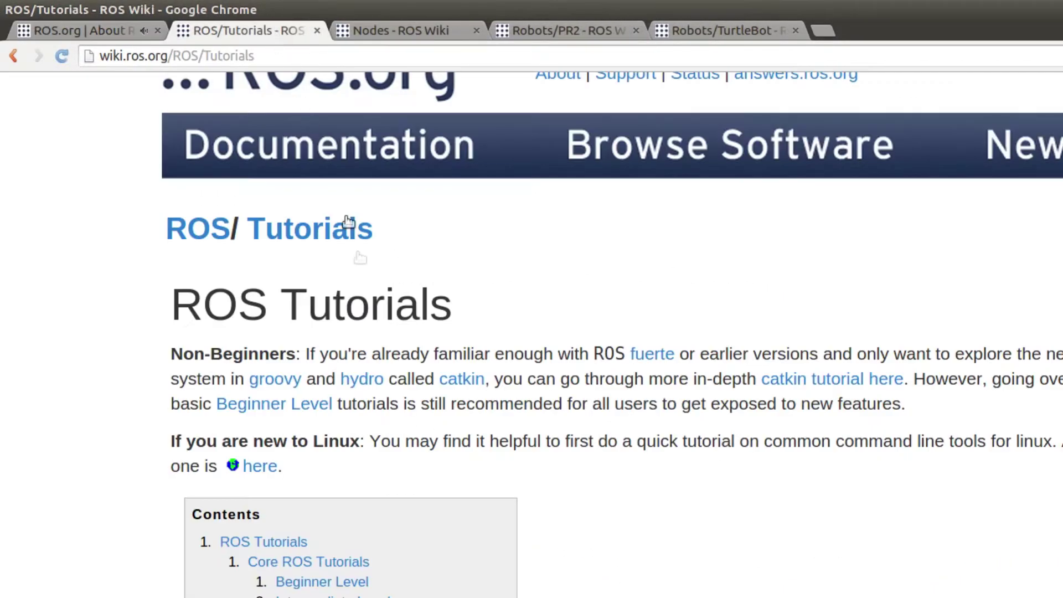
pyautogui.scroll(-5, 349, 221)
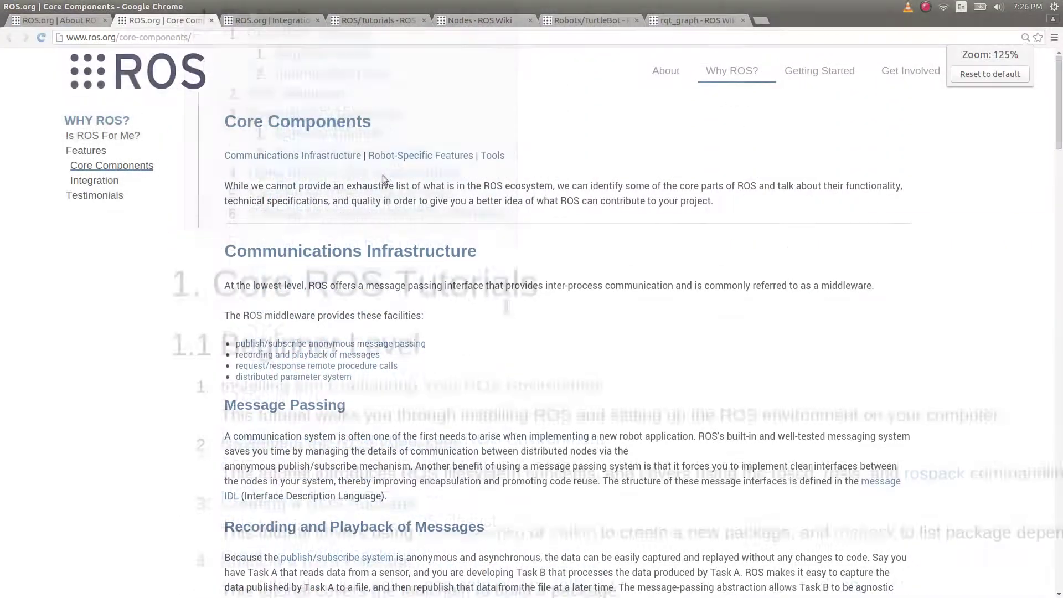
pyautogui.scroll(-3, 420, 249)
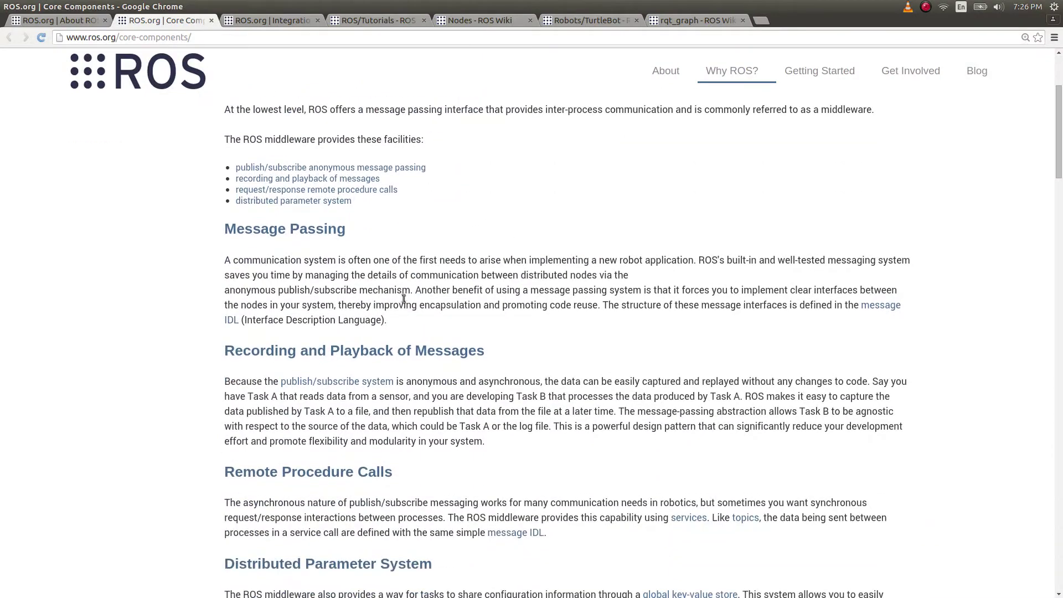
# - Scroll through the Core Components sections down to Tools
pyautogui.scroll(-3, 401, 299)
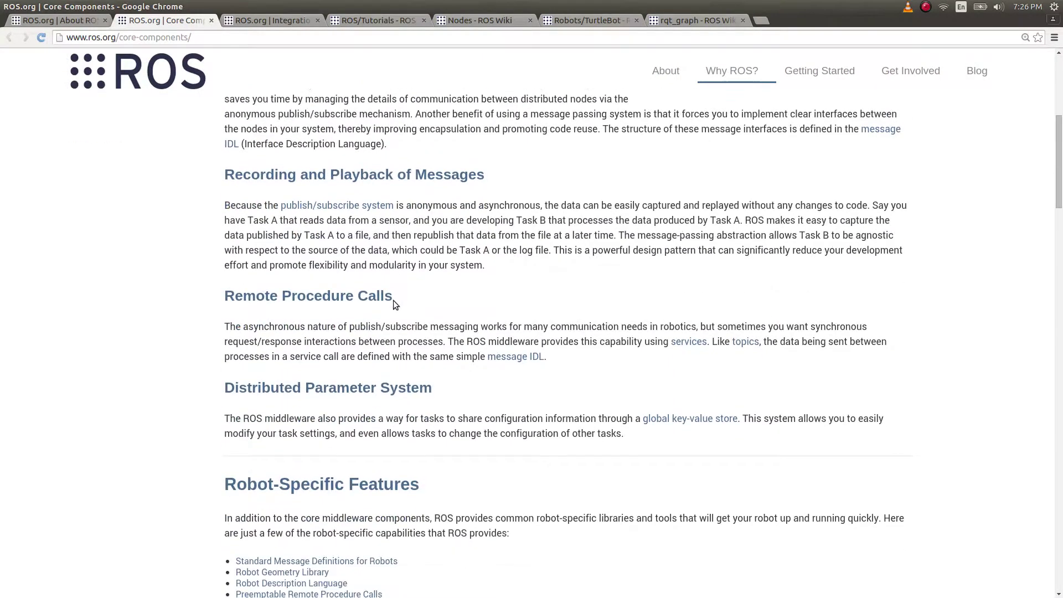
pyautogui.scroll(-2, 393, 300)
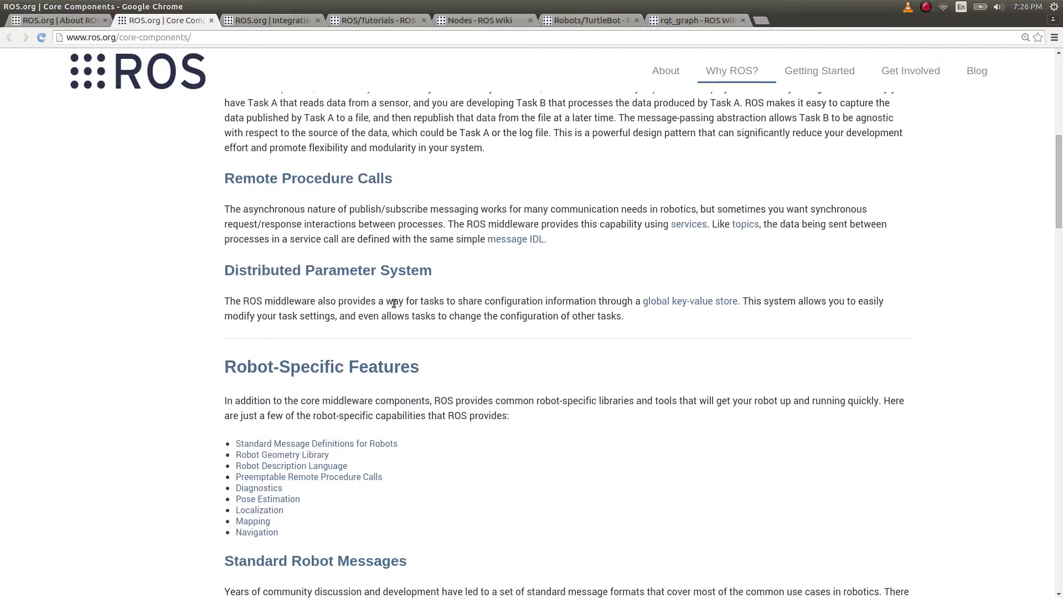
pyautogui.scroll(-1, 415, 332)
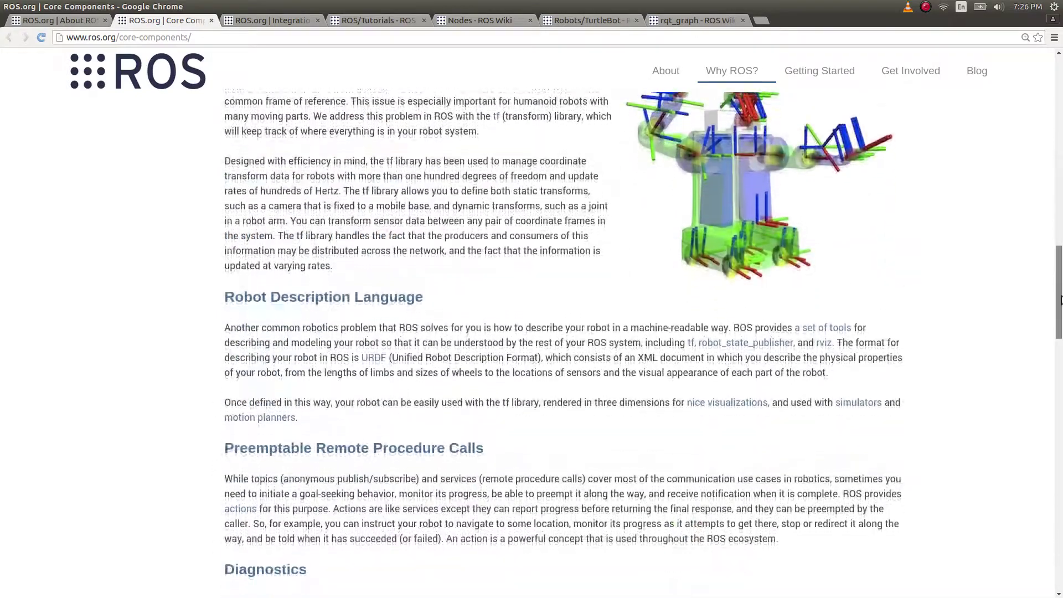
pyautogui.moveTo(1060, 299); pyautogui.dragTo(1050, 365)
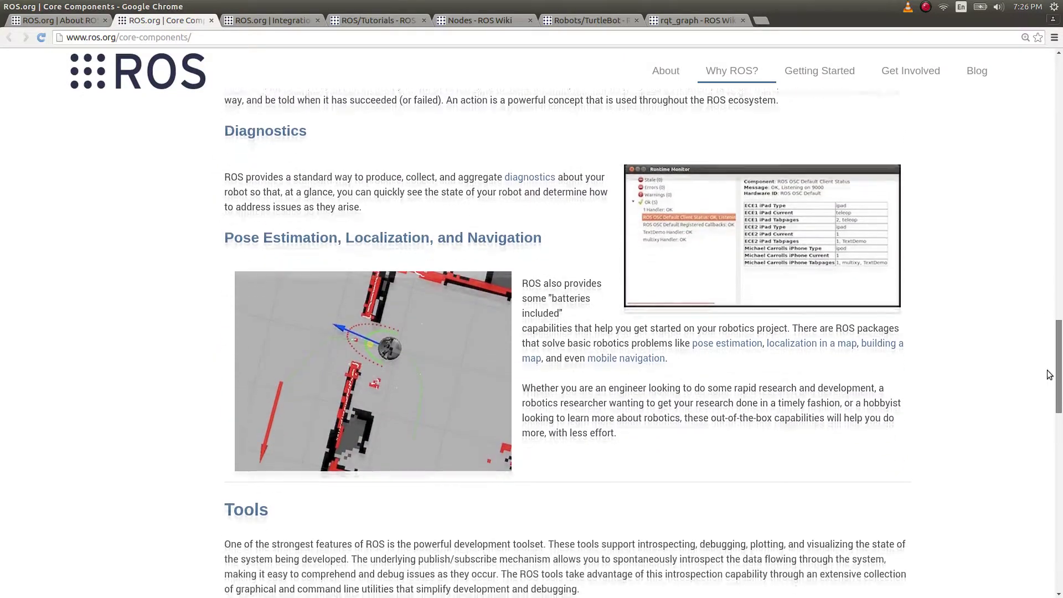
pyautogui.scroll(-3, 1049, 375)
pyautogui.scroll(-2, 1045, 398)
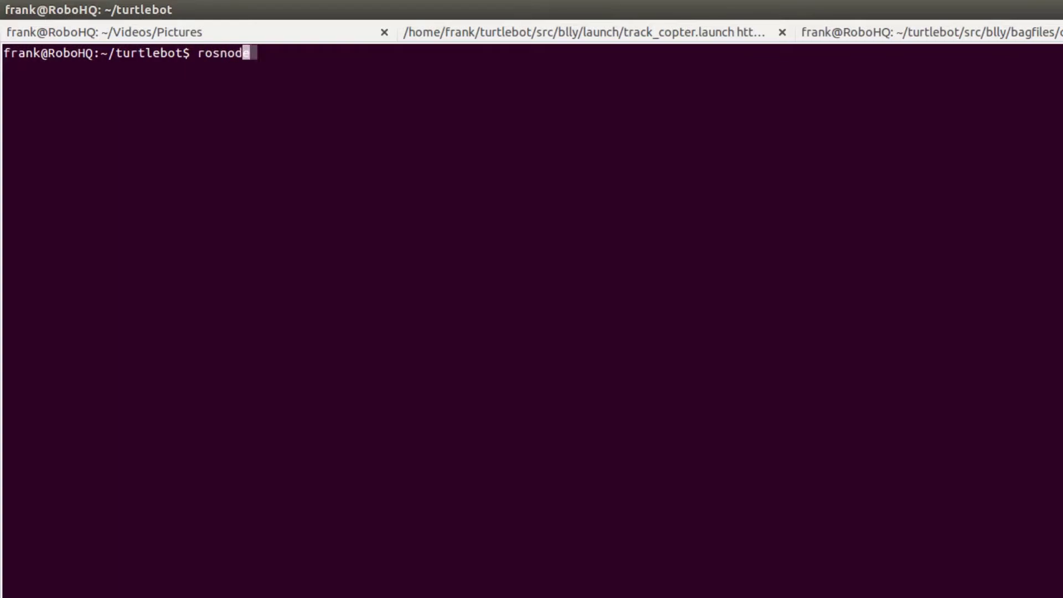
# - List the running nodes and topics, then echo the copter centre topic
pyautogui.press('Return')
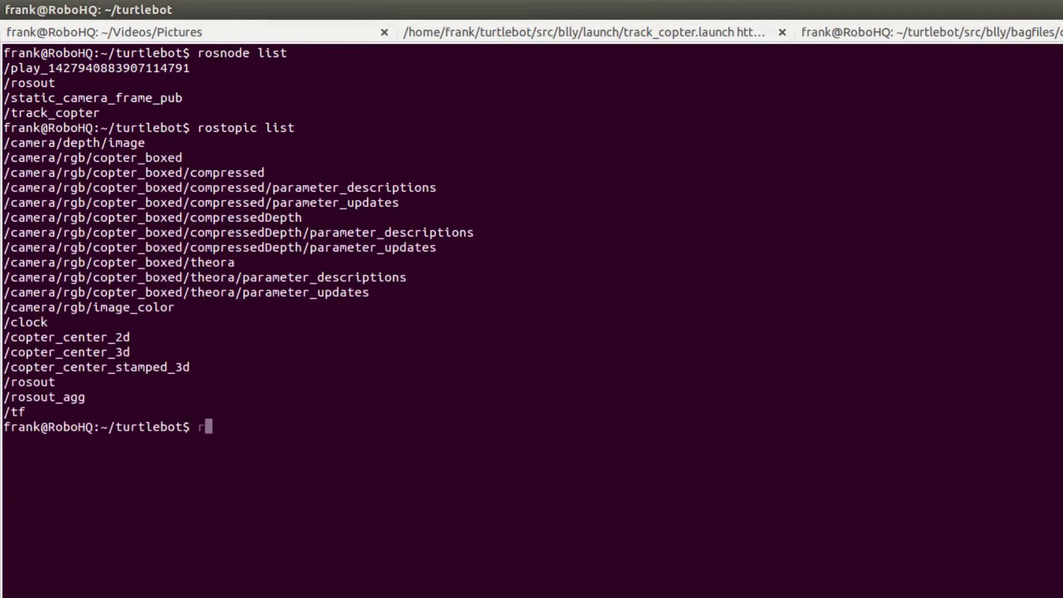
pyautogui.write('topic')
pyautogui.press('Right')
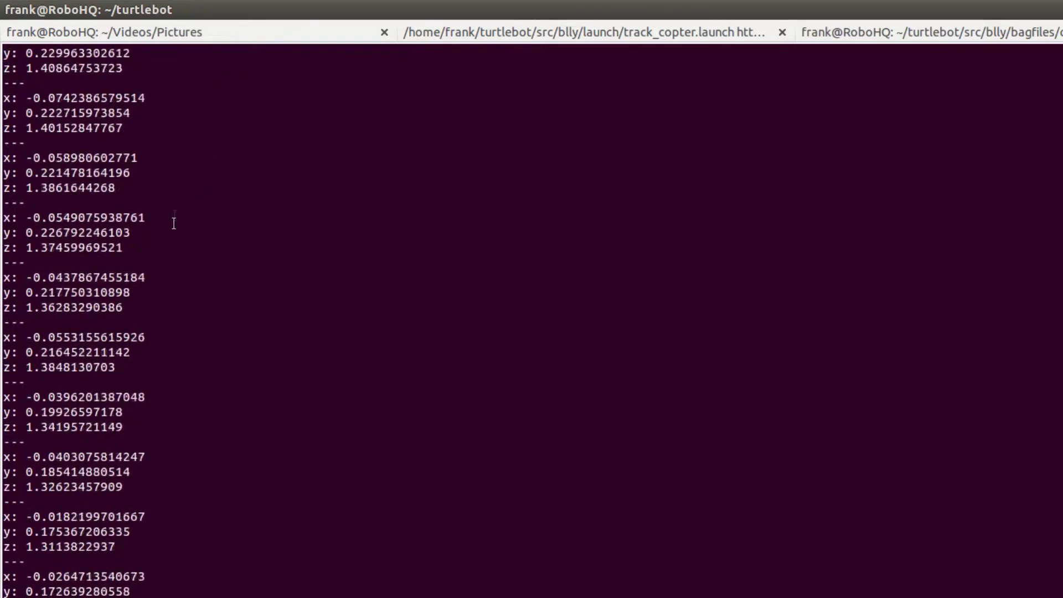
# - Make the terminal full screen and call /use_classifier with 1 to enable the cascade classifier
pyautogui.press('F11')
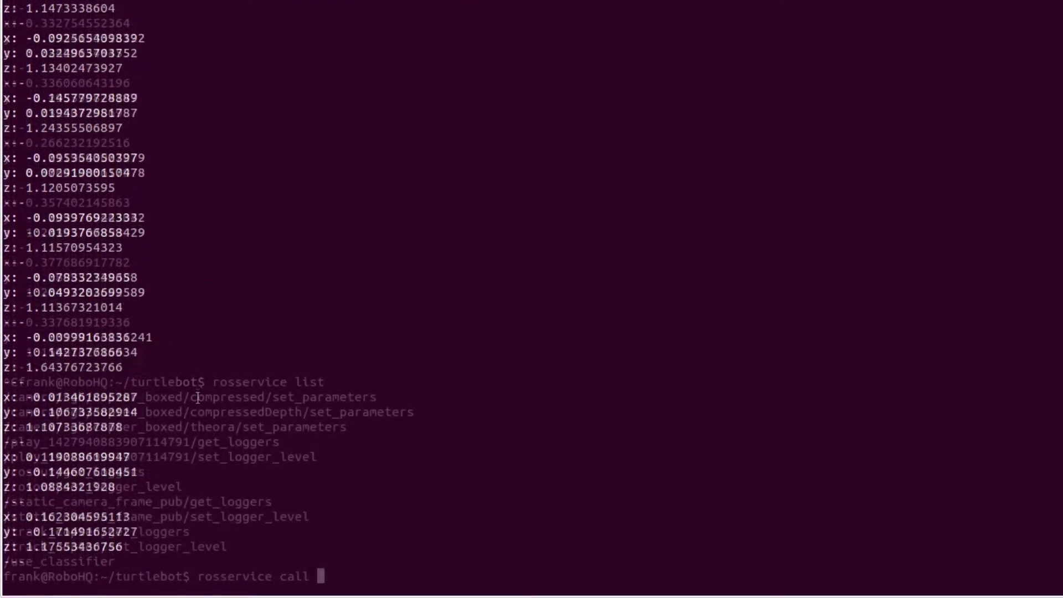
pyautogui.write('/')
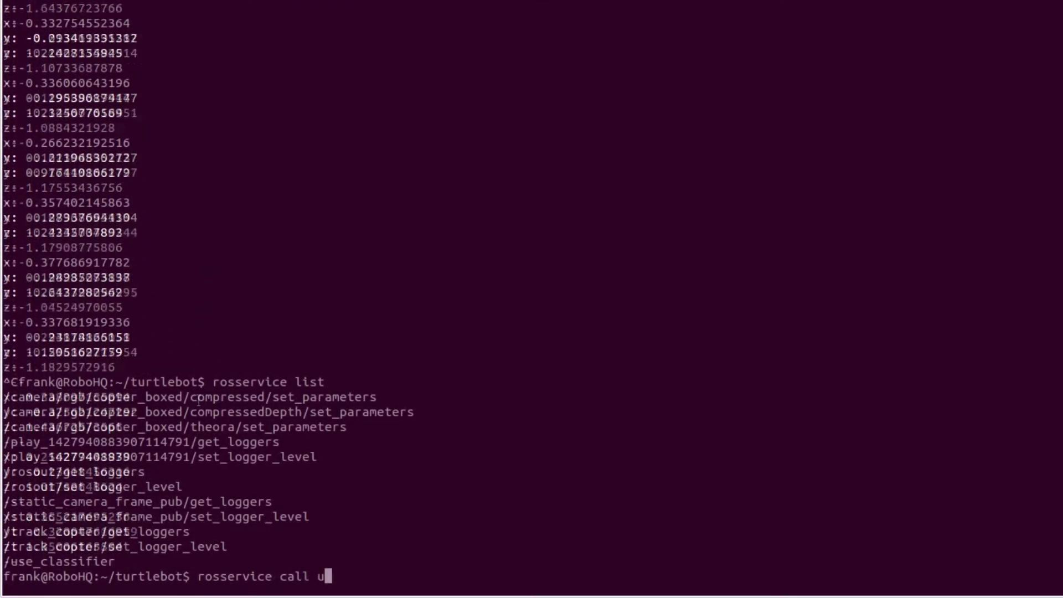
pyautogui.write('use')
pyautogui.press('Tab')
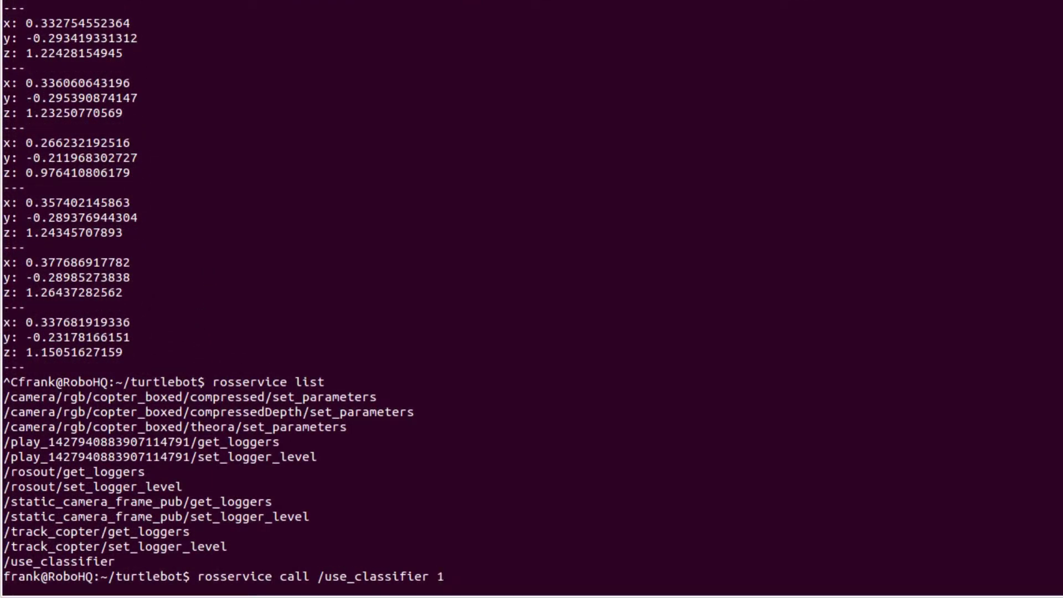
pyautogui.write('1')
pyautogui.press('Return')
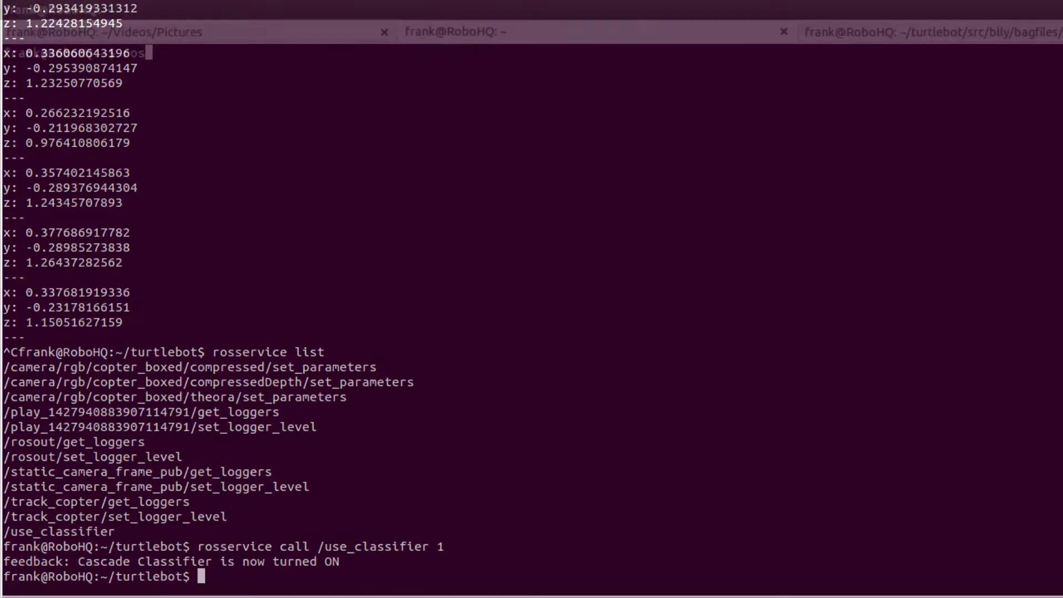
# - Run roslaunch blly track_copter.launch and queue rosbag play of stat_open_hover_stat3
pyautogui.write('unch blly')
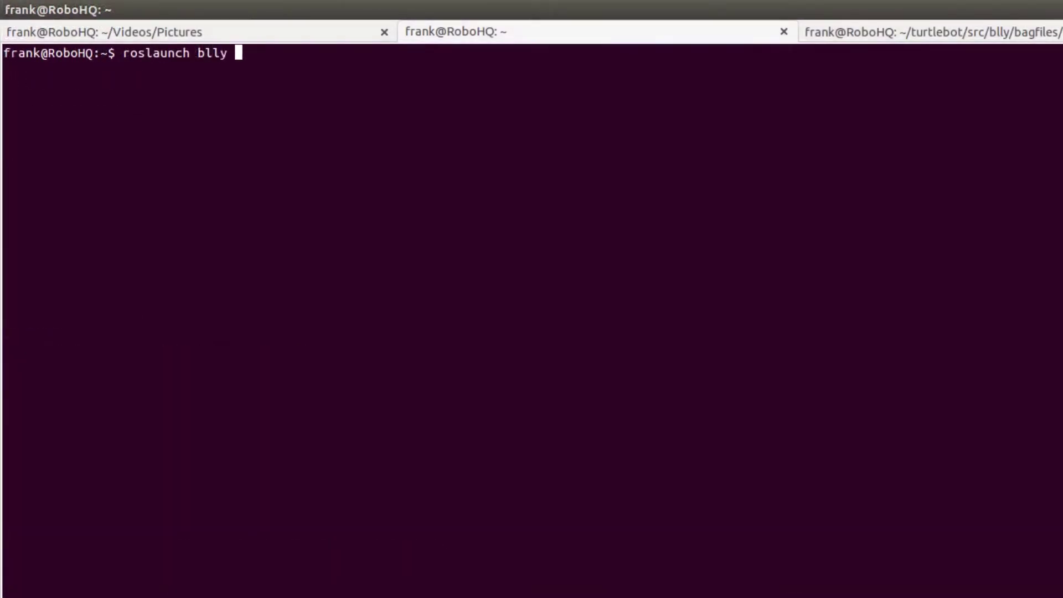
pyautogui.write(' trac')
pyautogui.press('Tab')
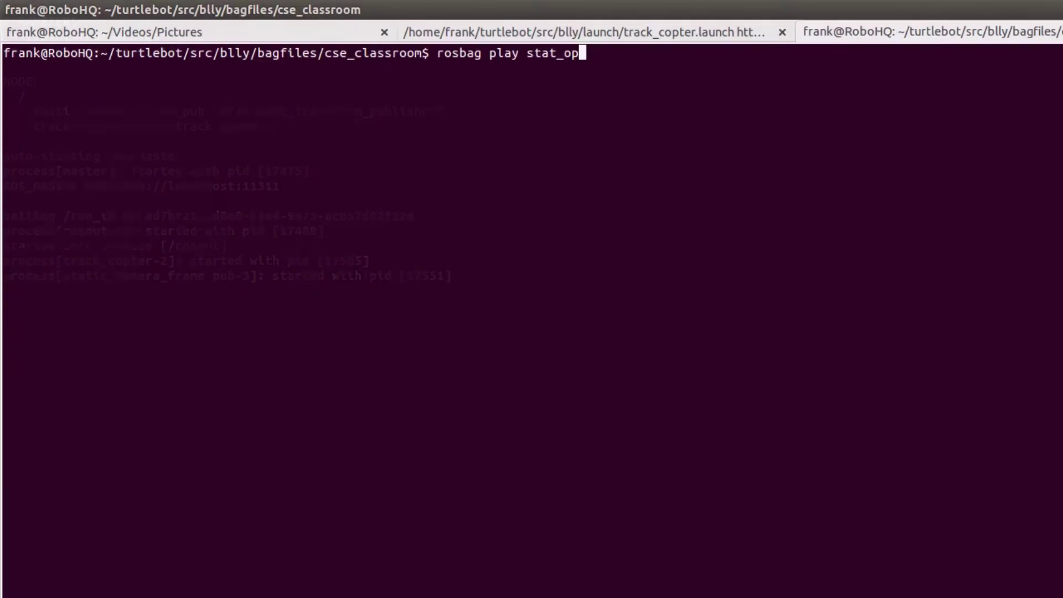
pyautogui.press('Tab')
pyautogui.press('Tab')
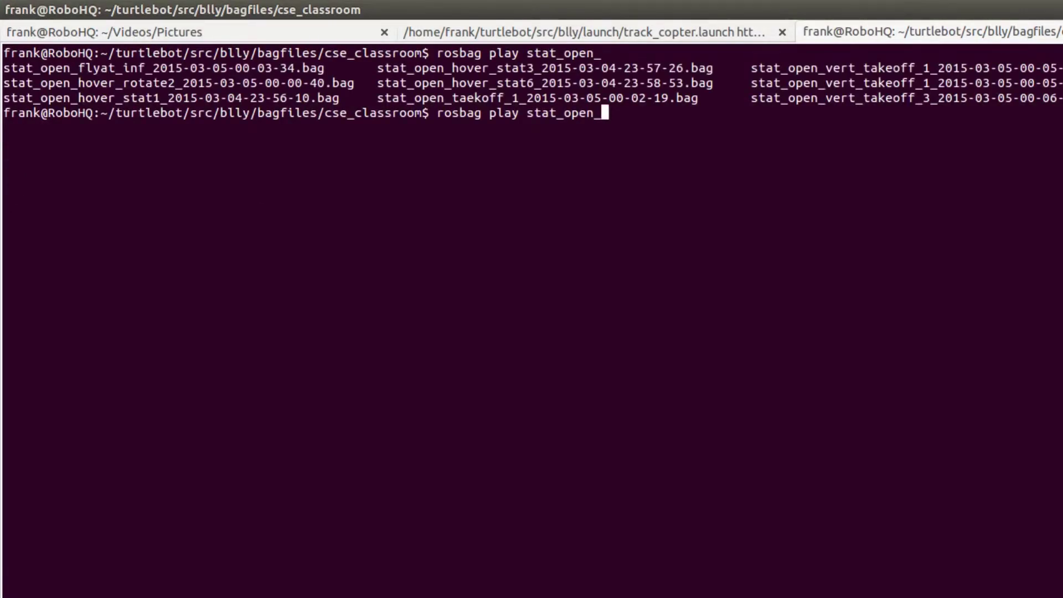
pyautogui.write('hover_')
pyautogui.press('Tab')
pyautogui.press('Tab')
pyautogui.write('stat3')
pyautogui.press('Tab')
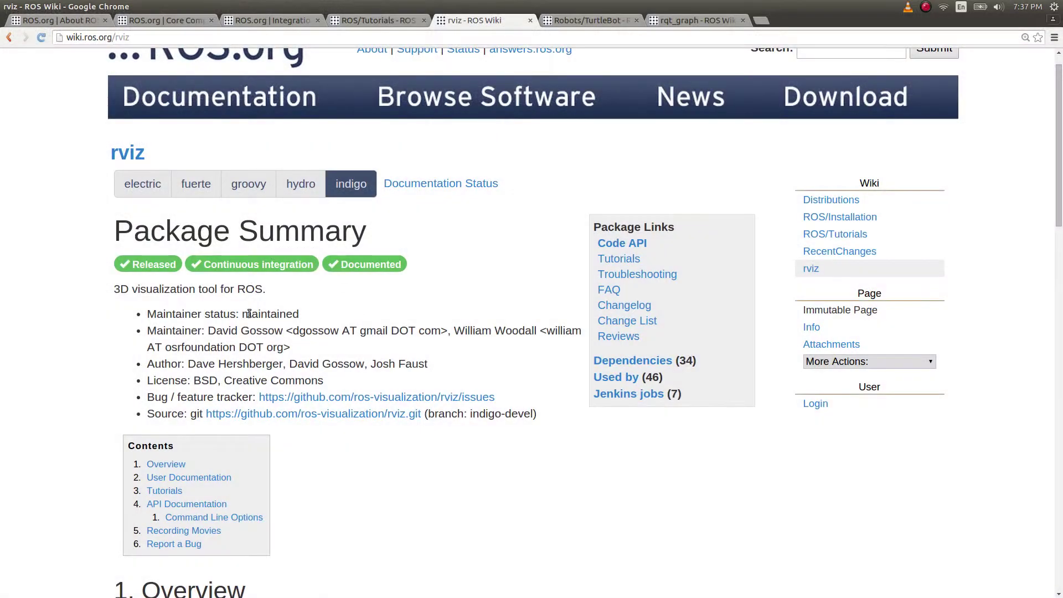
# - Scroll to the rviz Overview video and start playing it
pyautogui.scroll(-3, 249, 313)
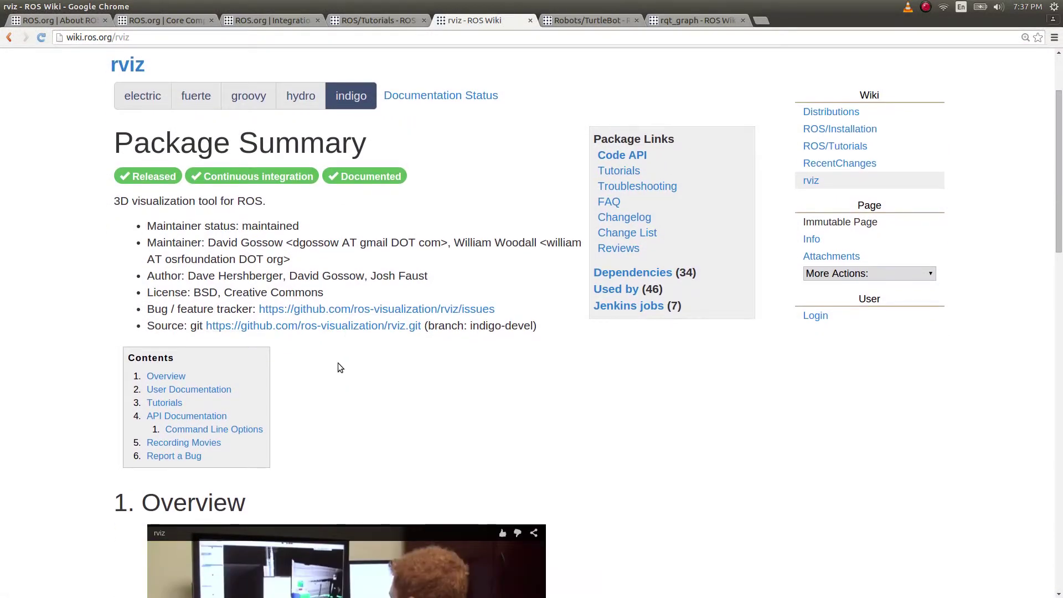
pyautogui.scroll(-10, 339, 366)
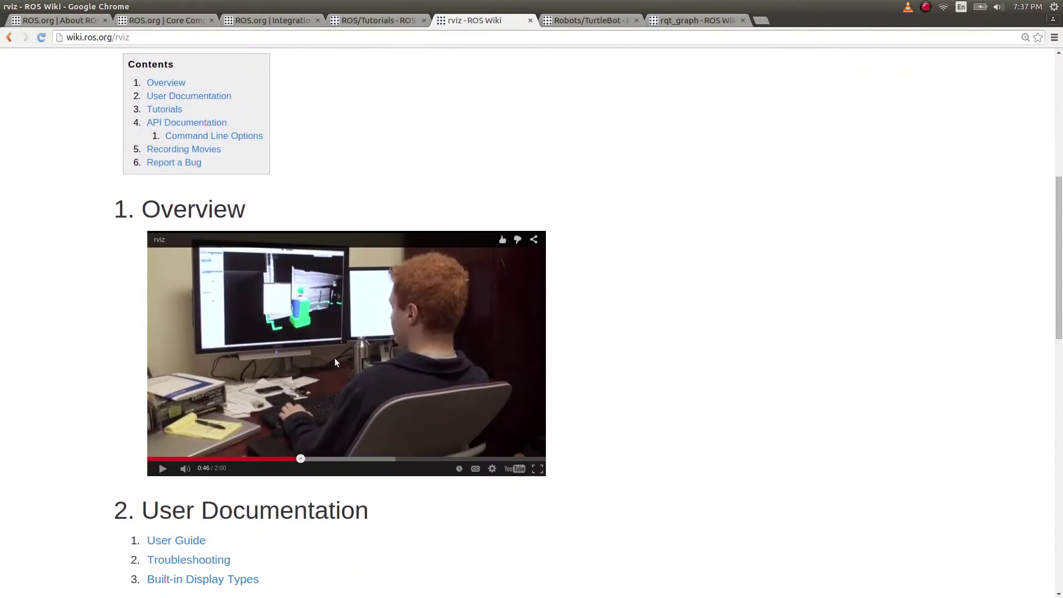
pyautogui.click(335, 361)
# - Skip the rviz video ahead to about 1:21 and continue down the page
pyautogui.scroll(-1, 335, 361)
pyautogui.scroll(-2, 382, 467)
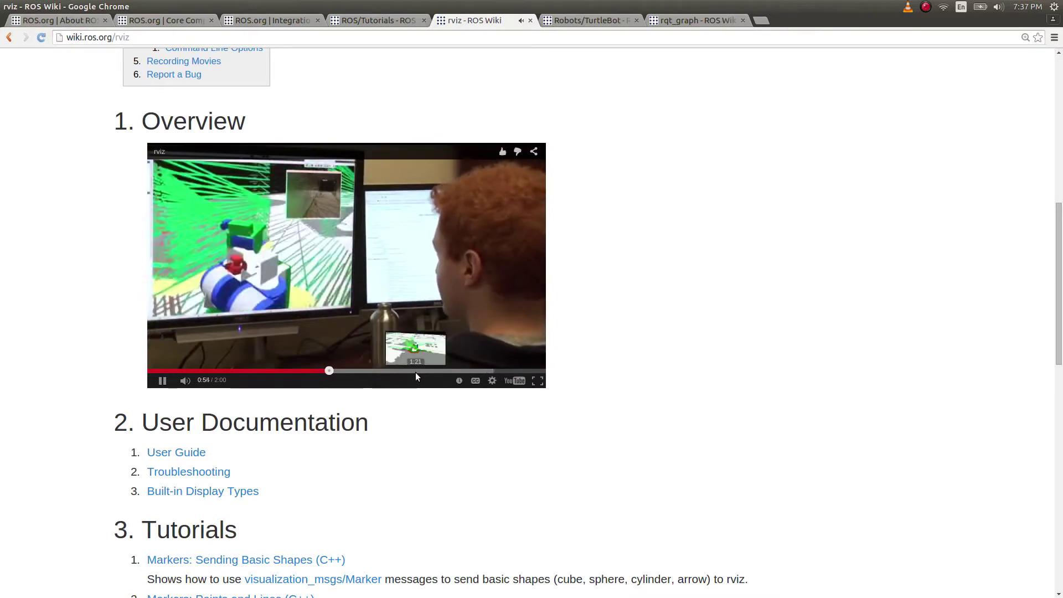
pyautogui.click(415, 371)
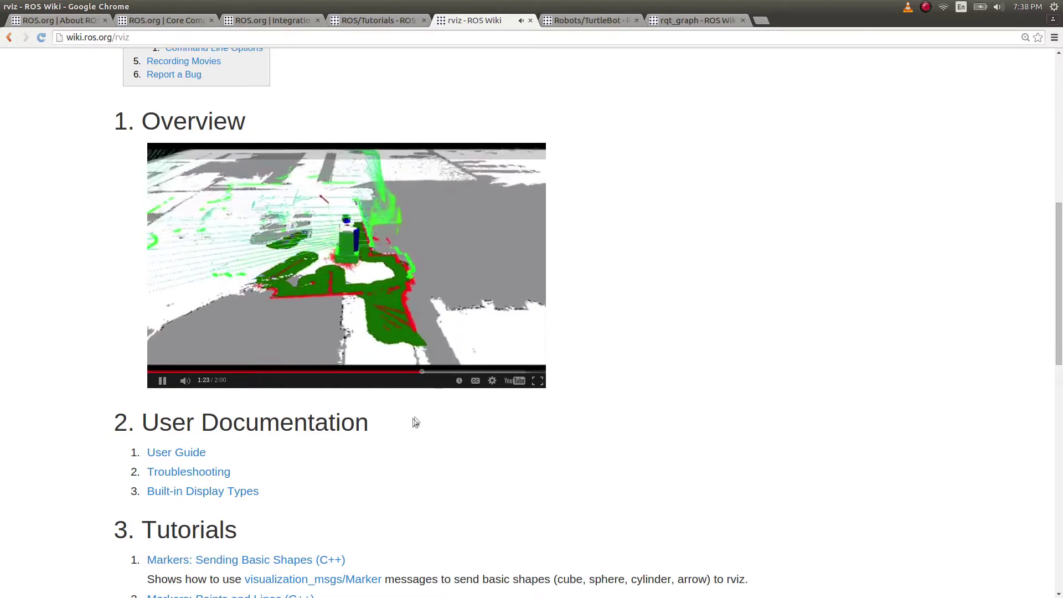
pyautogui.scroll(-2, 411, 423)
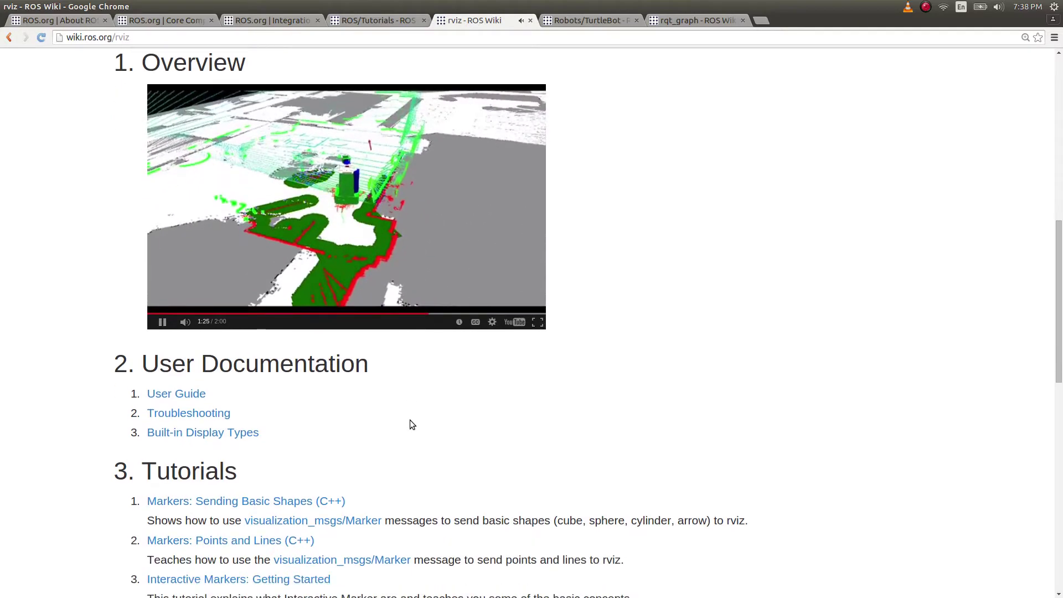
pyautogui.scroll(-8, 410, 420)
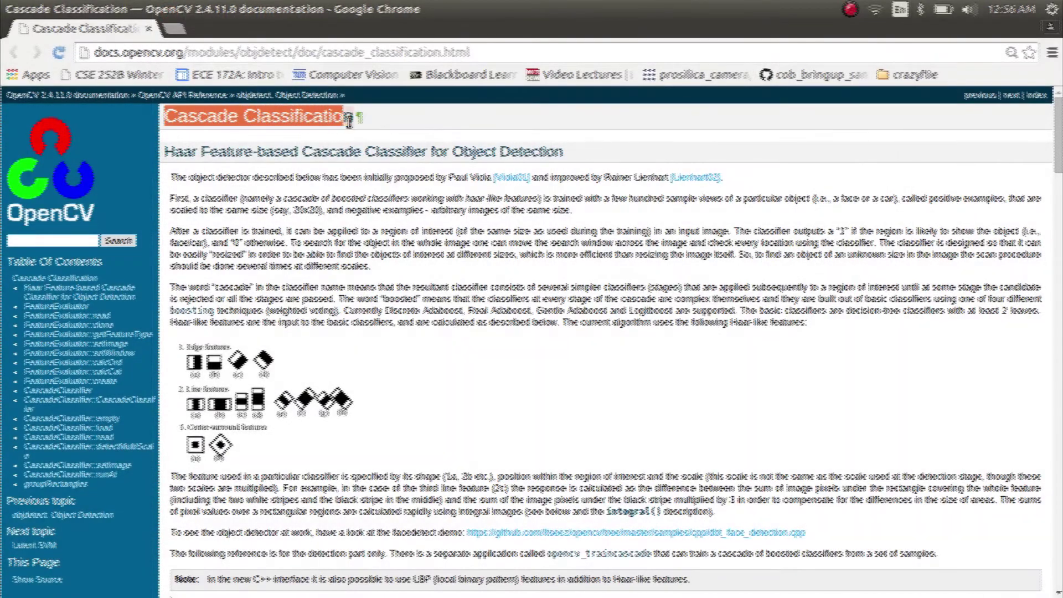
# - Select the 'Cascade Classification' heading text on the OpenCV docs page
pyautogui.moveTo(349, 122); pyautogui.dragTo(357, 123)
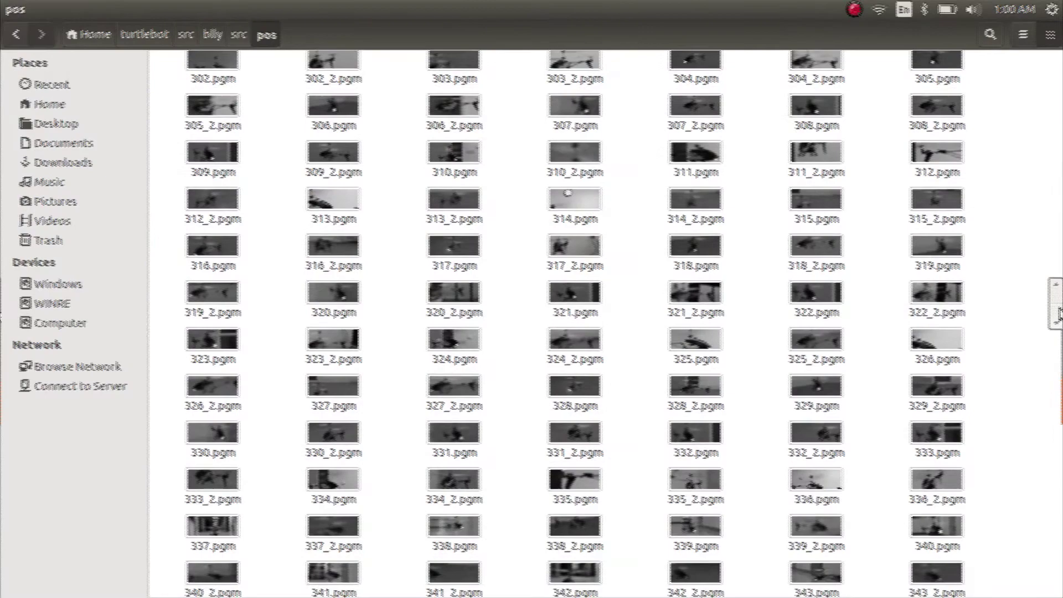
# - Scroll the pos folder's .pgm helicopter thumbnails down into the 370s
pyautogui.scroll(-1, 1058, 313)
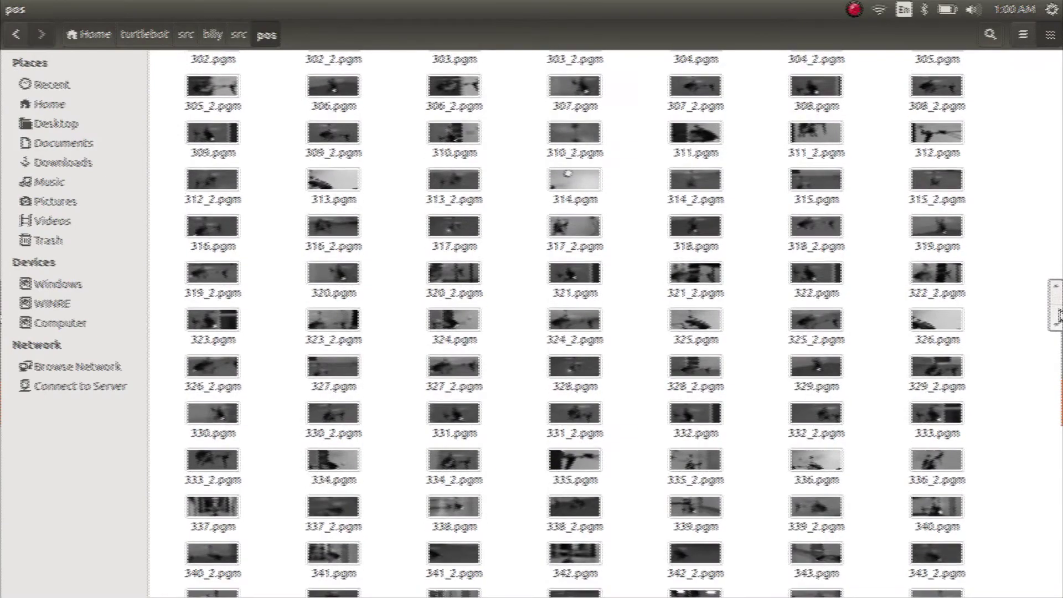
pyautogui.scroll(-5, 1058, 313)
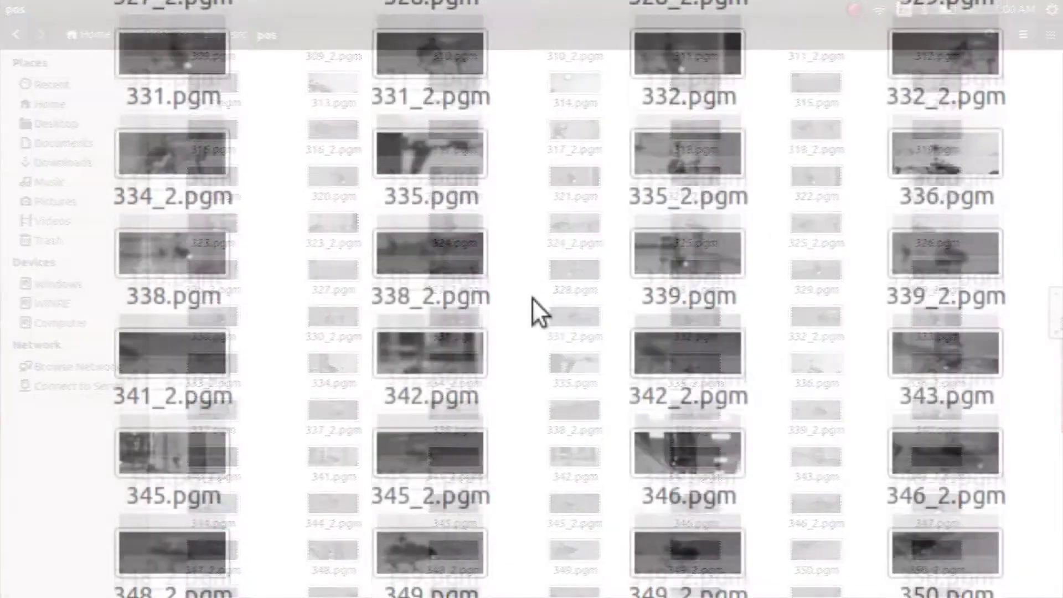
pyautogui.scroll(-5, 532, 298)
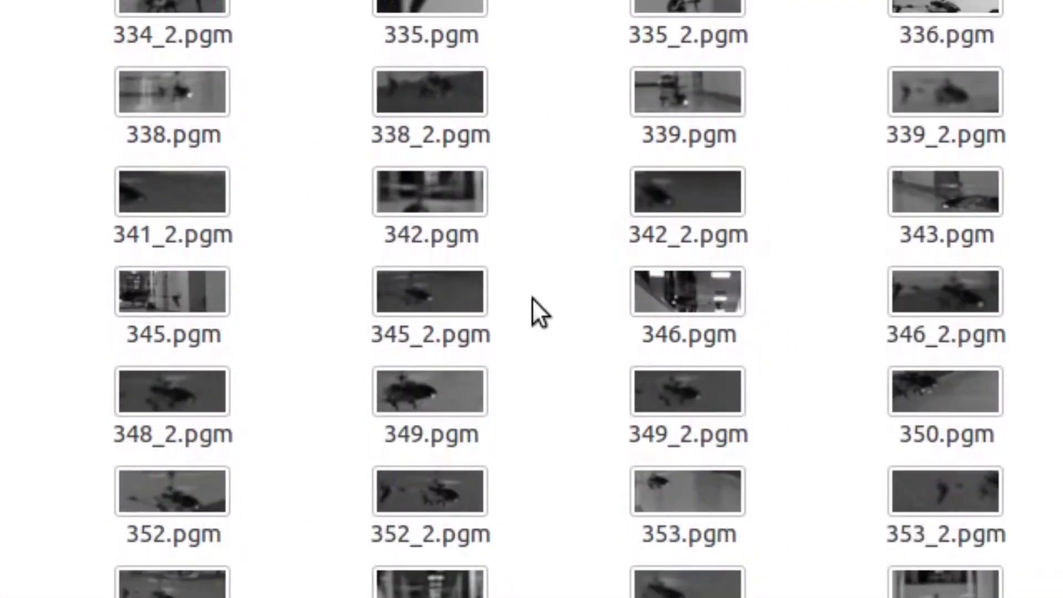
pyautogui.scroll(-8, 532, 298)
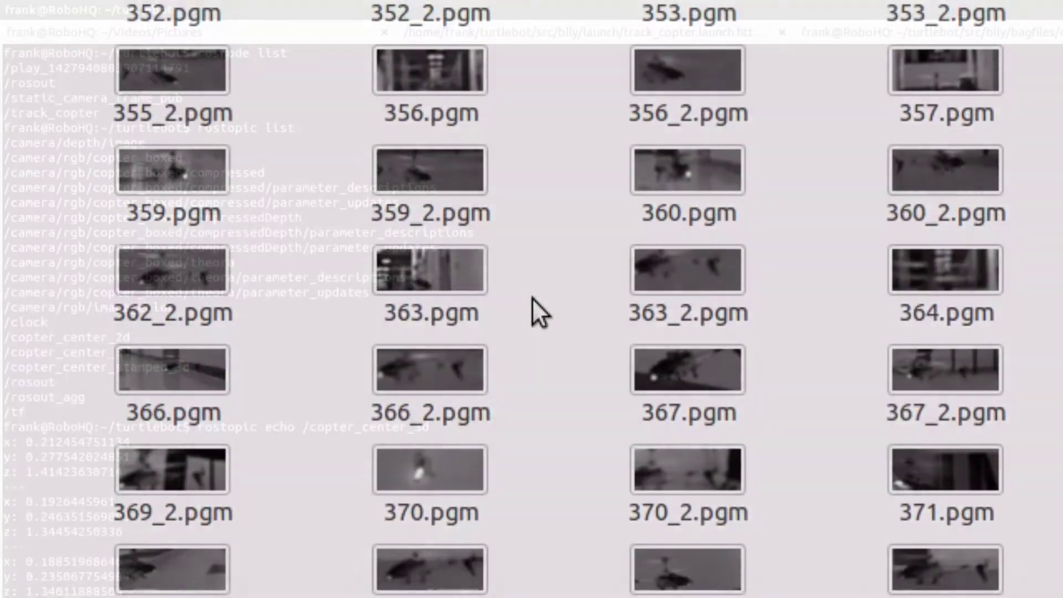
pyautogui.scroll(-3, 533, 298)
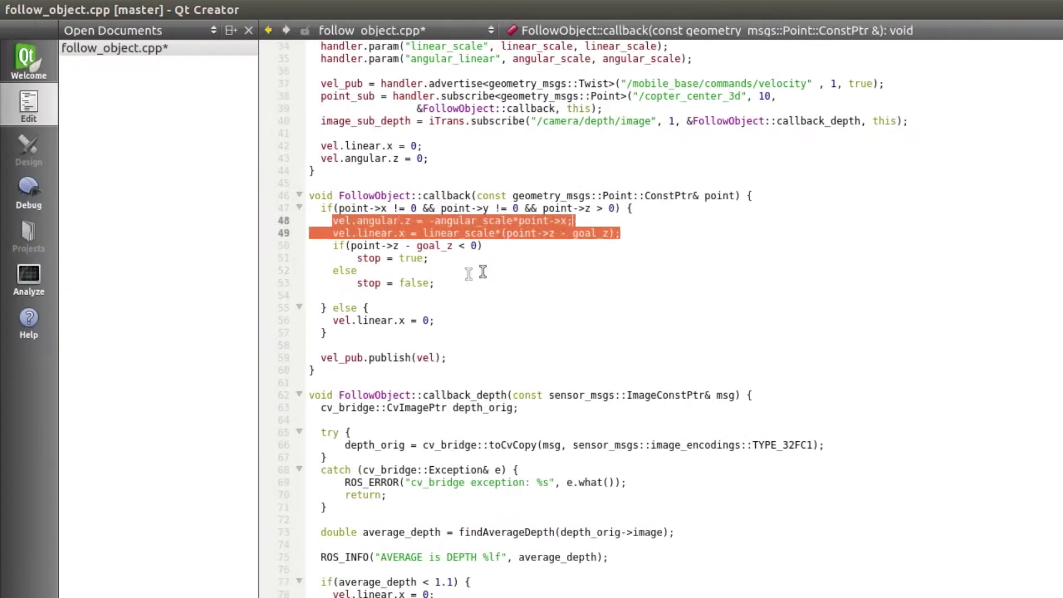
pyautogui.click(368, 271)
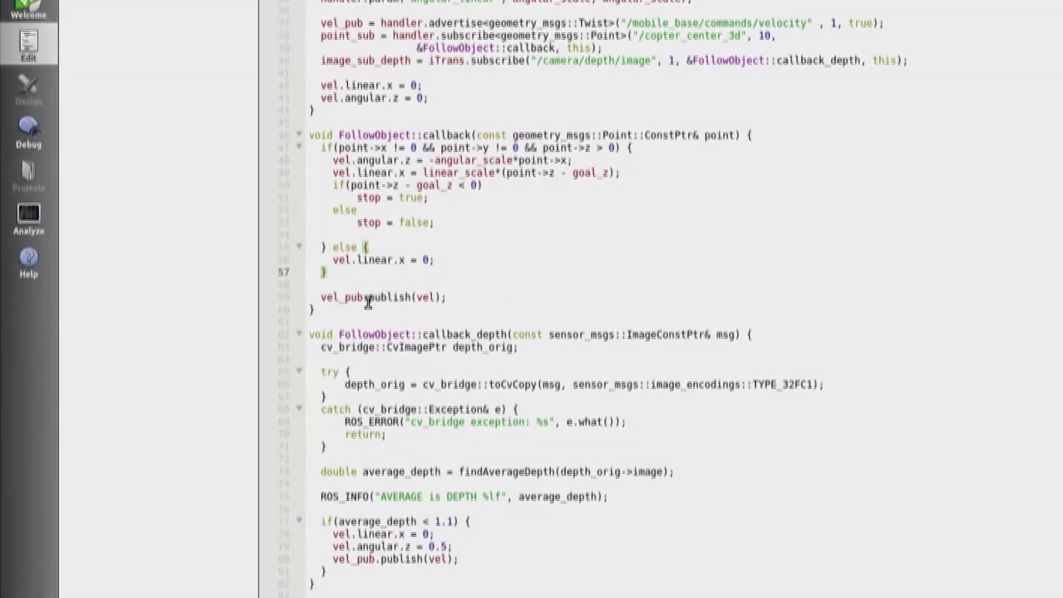